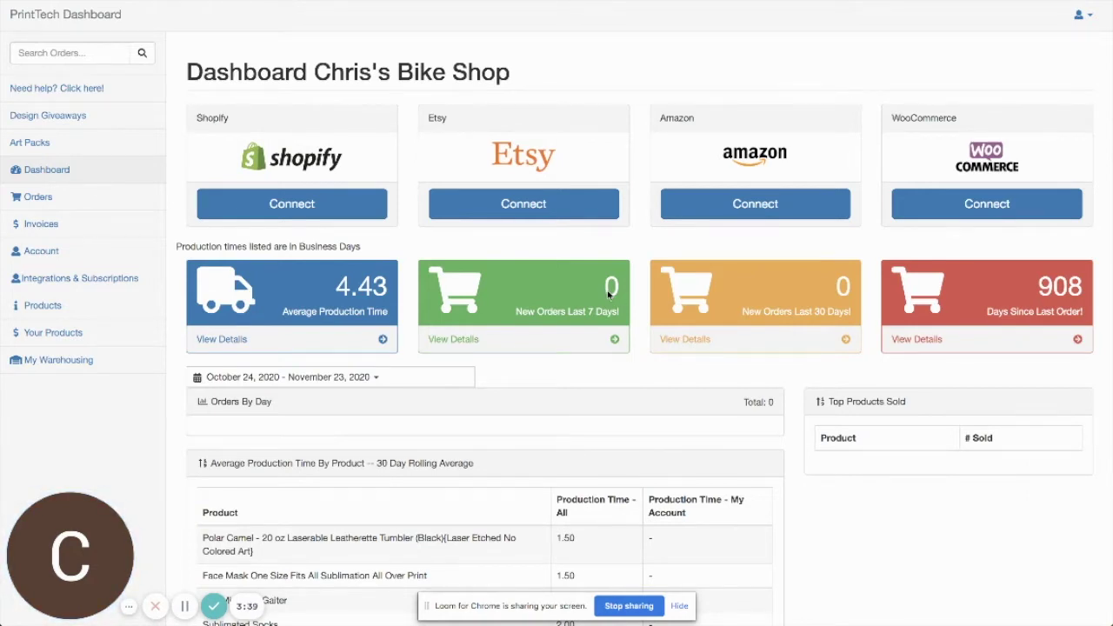
- Review the dashboard's average production times by product, based on the 30-day rolling average
{"action": "scroll", "coordinate": [610, 295], "scroll_direction": "down", "scroll_amount": 3}
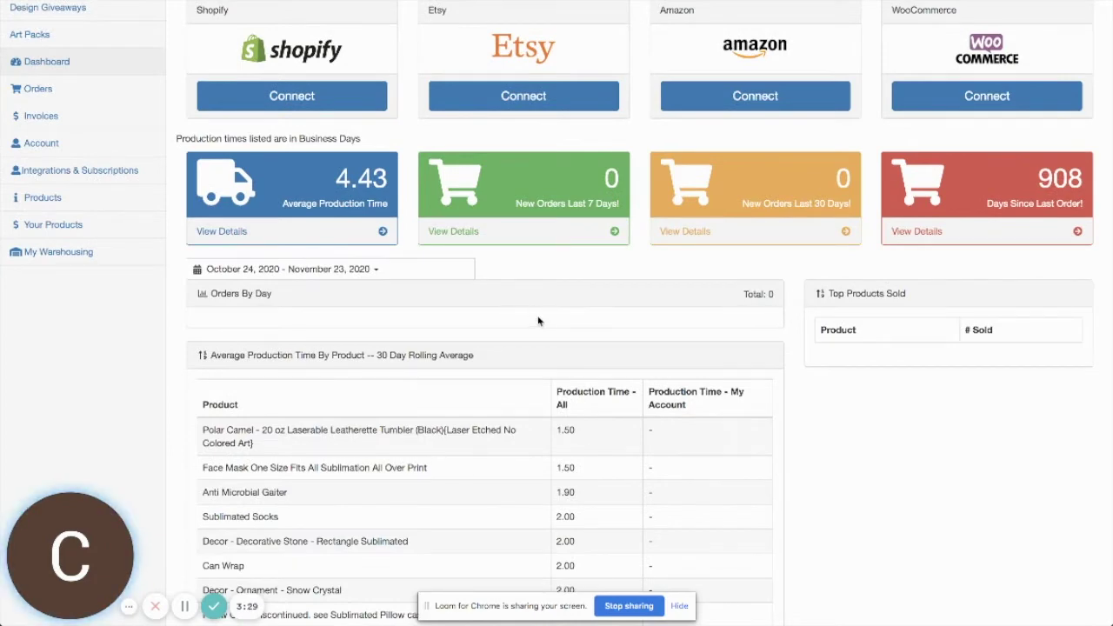
{"action": "scroll", "coordinate": [874, 343], "scroll_direction": "down", "scroll_amount": 2}
{"action": "scroll", "coordinate": [875, 342], "scroll_direction": "down", "scroll_amount": 3}
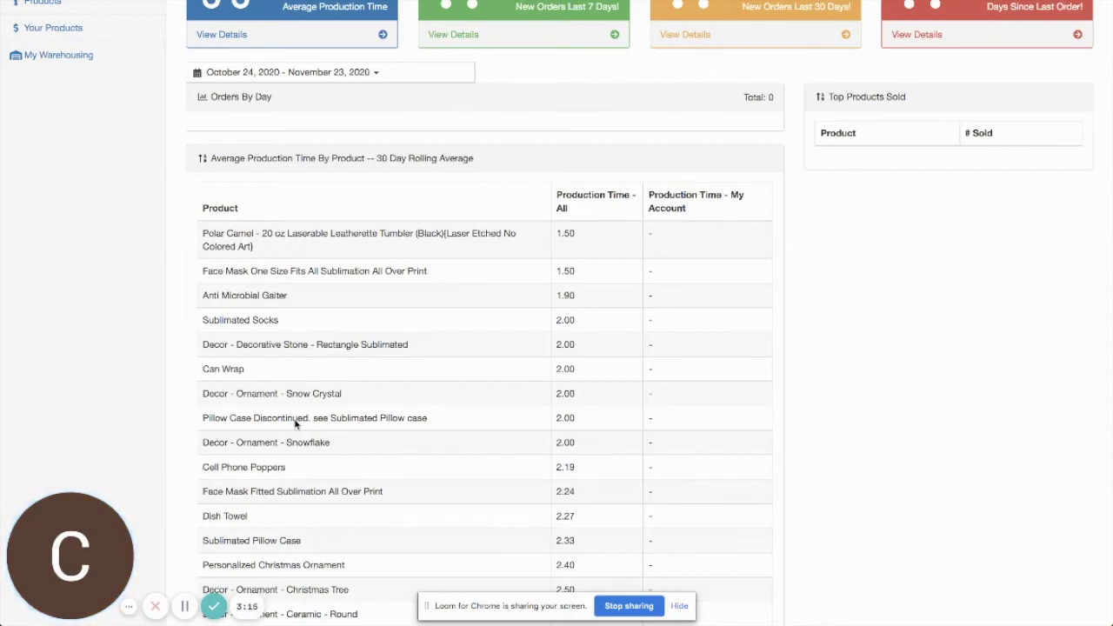
{"action": "scroll", "coordinate": [295, 423], "scroll_direction": "down", "scroll_amount": 5}
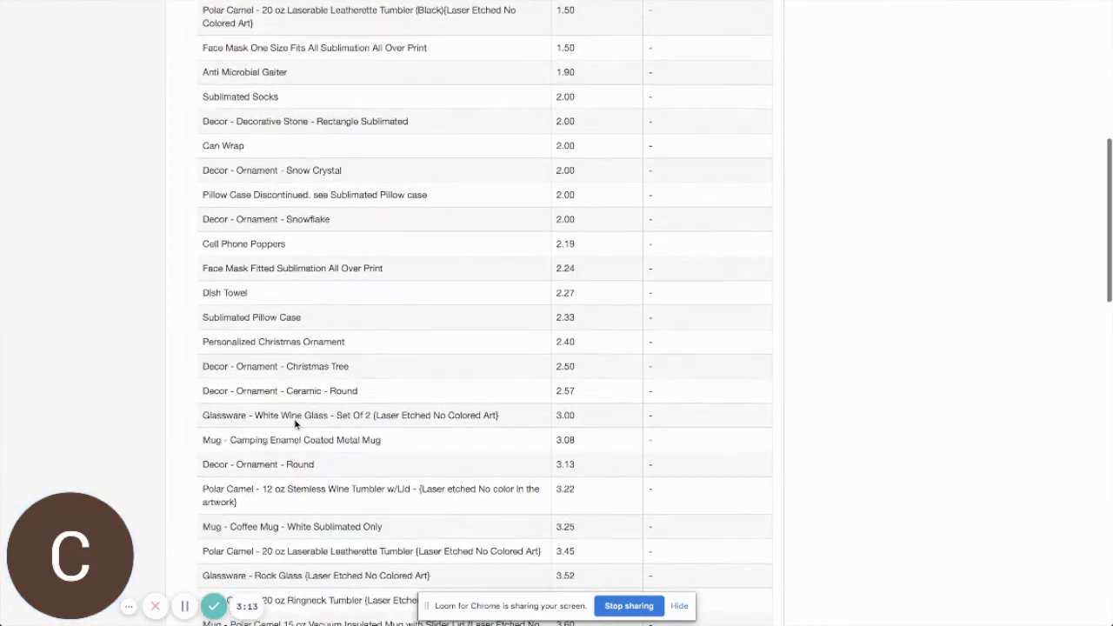
{"action": "scroll", "coordinate": [295, 423], "scroll_direction": "down", "scroll_amount": 3}
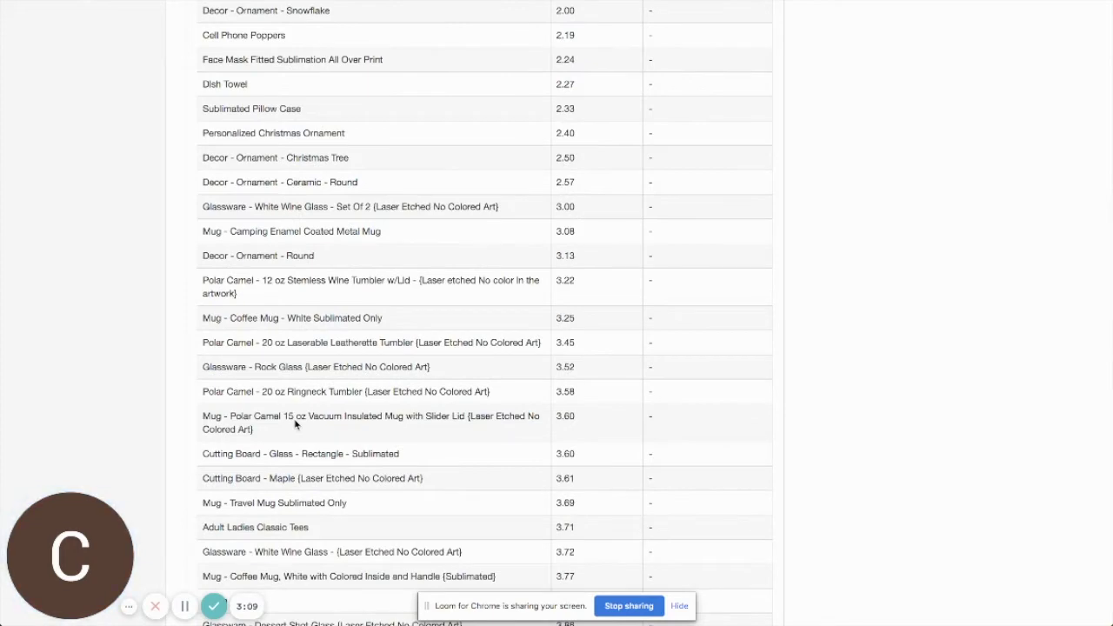
{"action": "scroll", "coordinate": [294, 423], "scroll_direction": "up", "scroll_amount": 13}
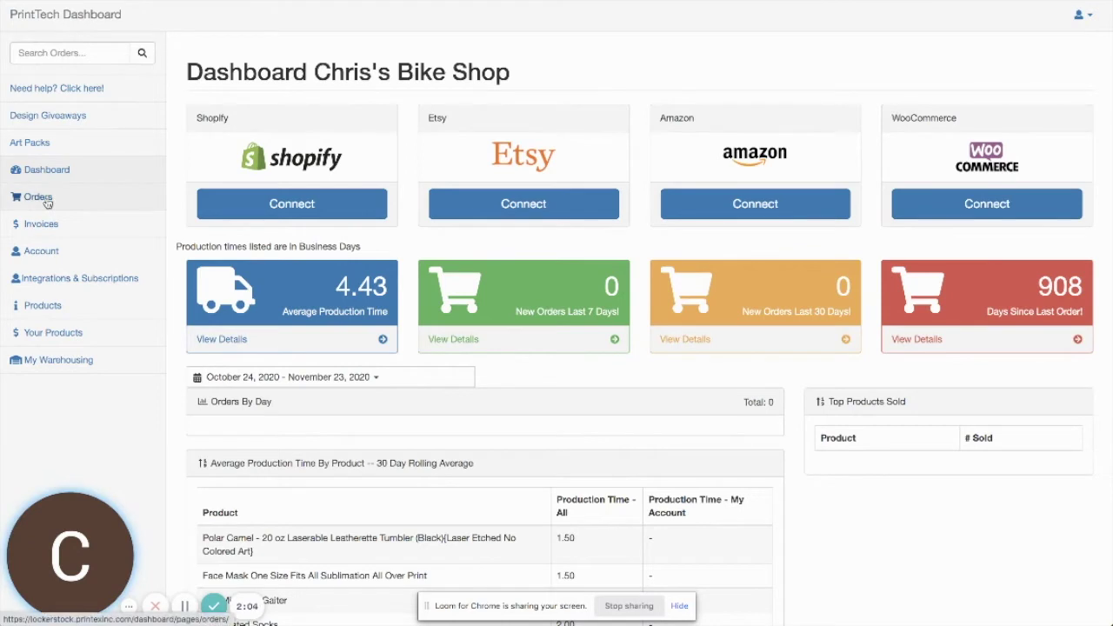
- View the existing orders and open the page for creating a manual order
{"action": "left_click", "coordinate": [48, 200]}
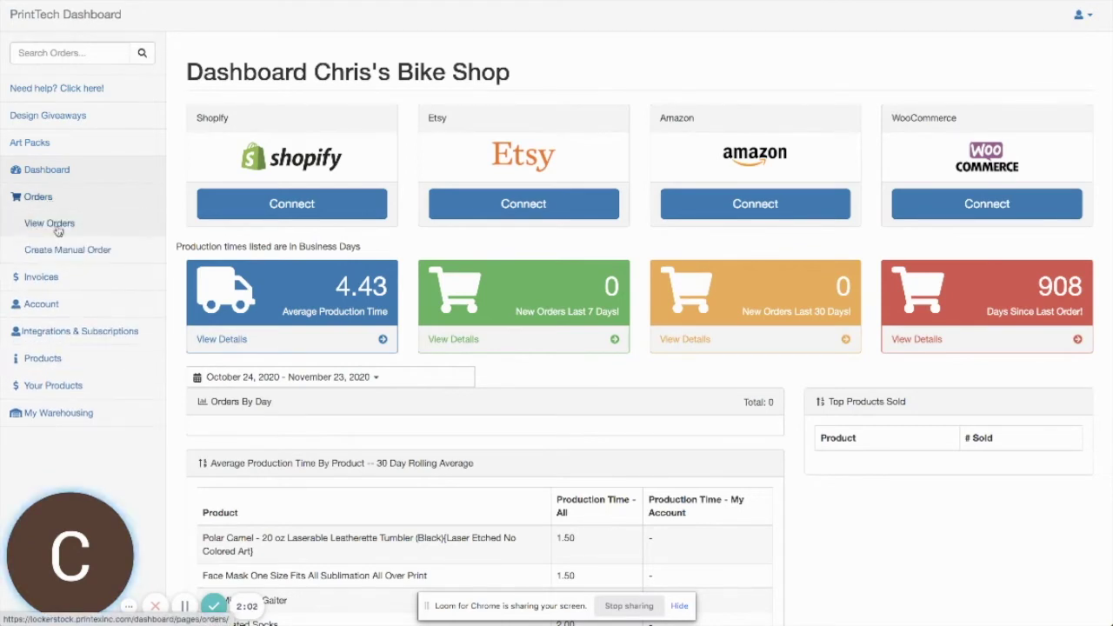
{"action": "left_click", "coordinate": [52, 224]}
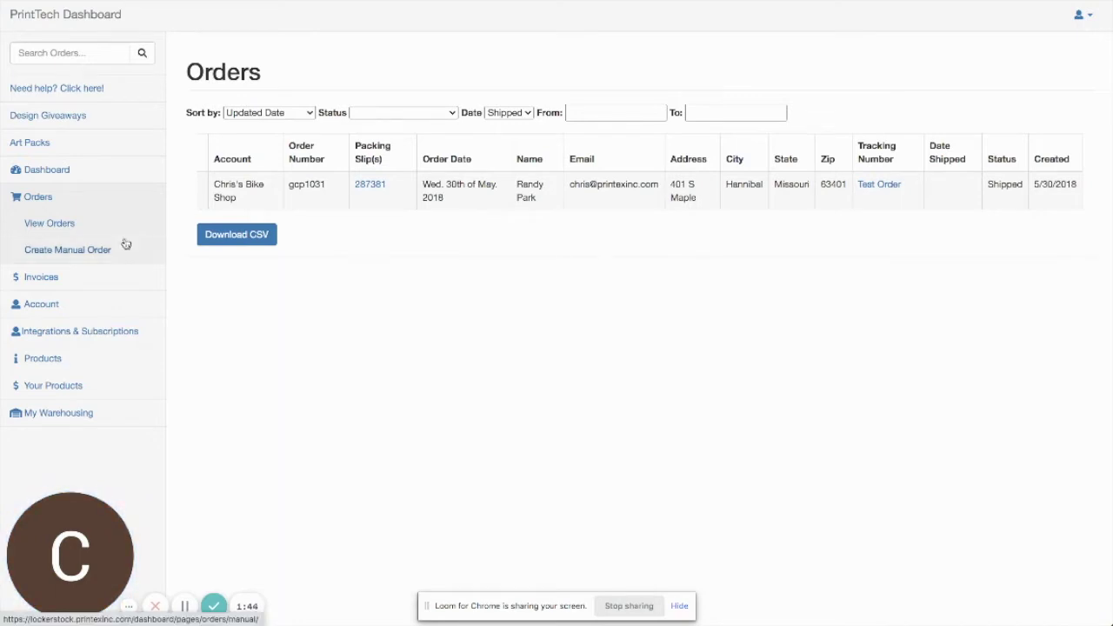
{"action": "left_click", "coordinate": [87, 252]}
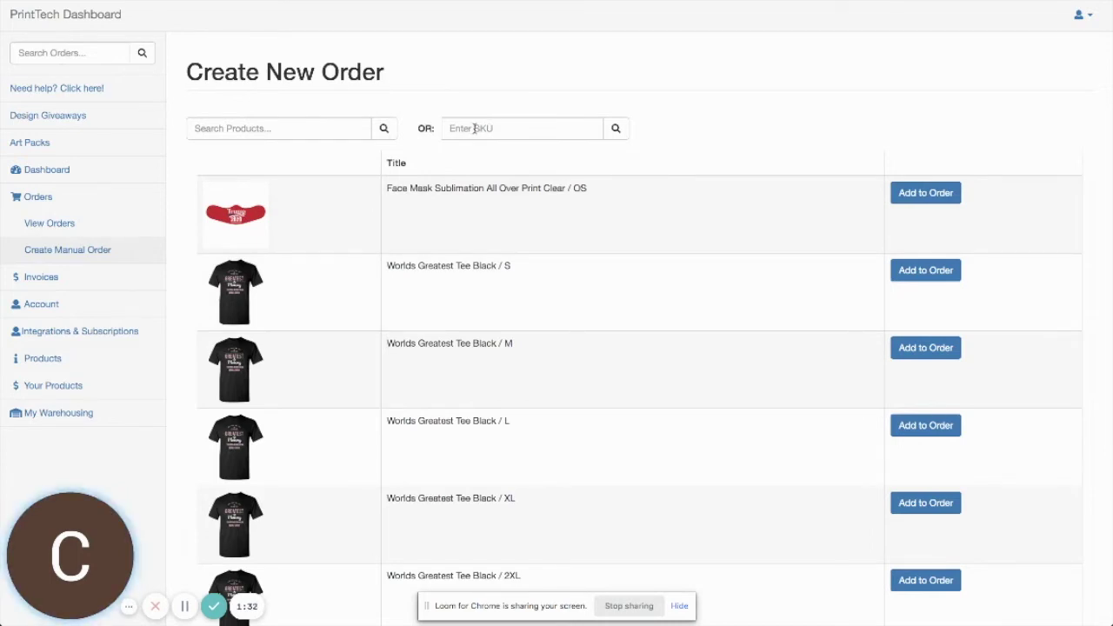
- Check the invoices and review the account settings, including the Billing Information and Email Tracking Numbers sections
{"action": "left_click", "coordinate": [68, 289]}
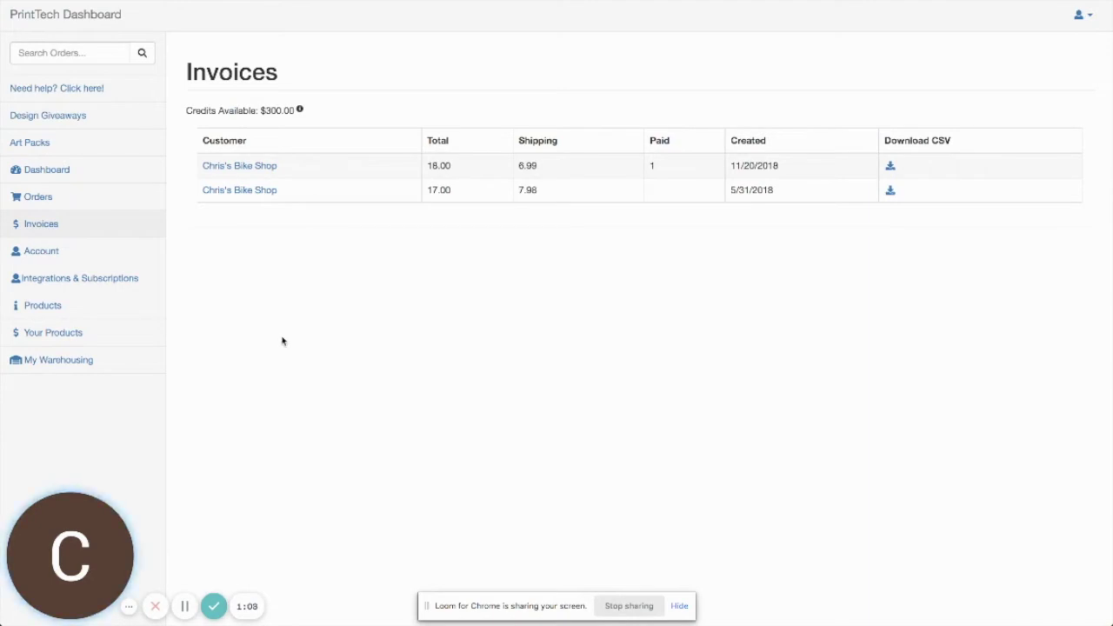
{"action": "left_click", "coordinate": [92, 253]}
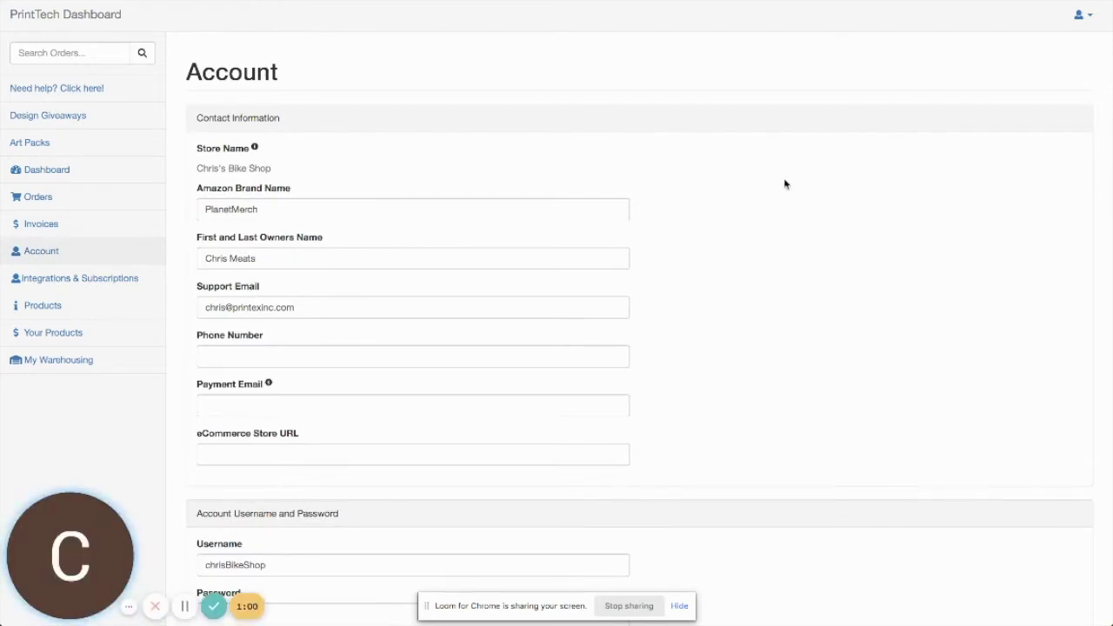
{"action": "scroll", "coordinate": [701, 313], "scroll_direction": "down", "scroll_amount": 3}
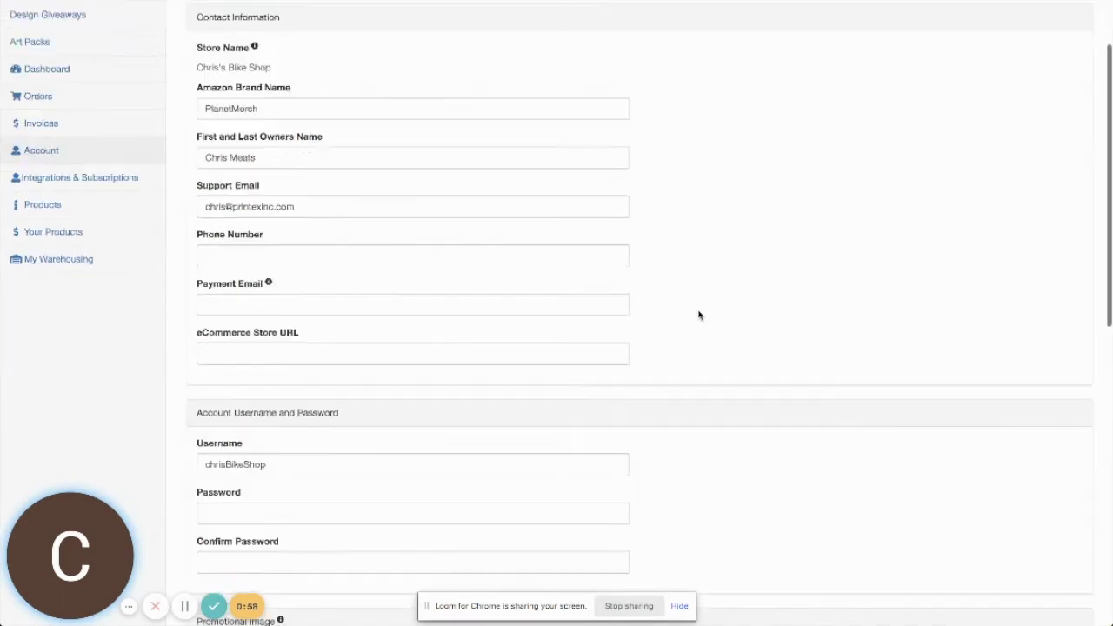
{"action": "scroll", "coordinate": [699, 315], "scroll_direction": "down", "scroll_amount": 9}
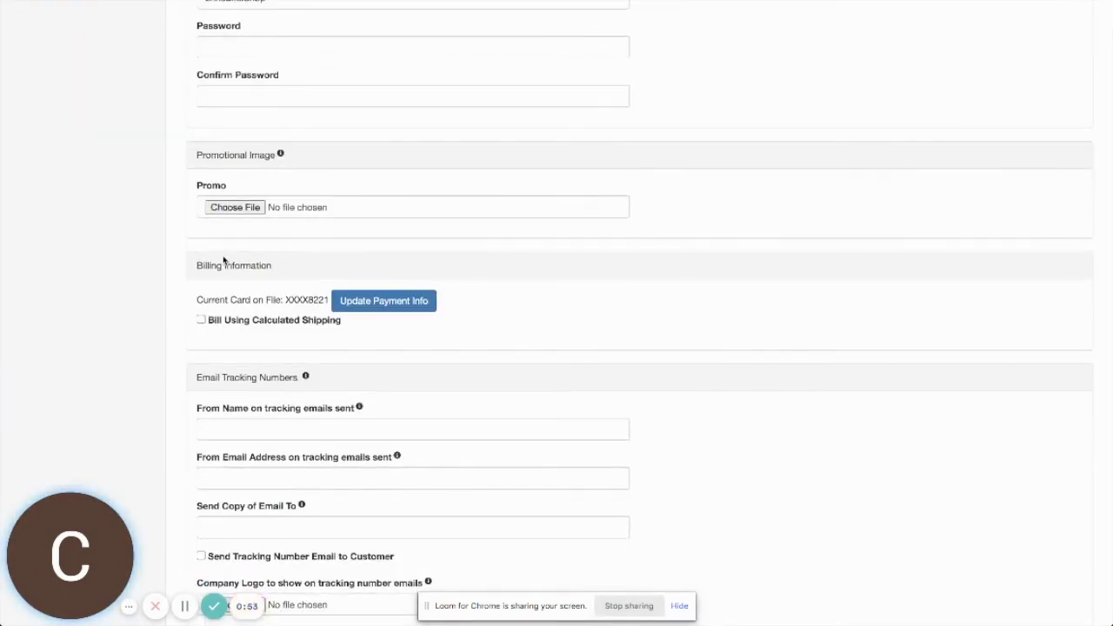
{"action": "left_click_drag", "start_coordinate": [197, 265], "coordinate": [274, 269]}
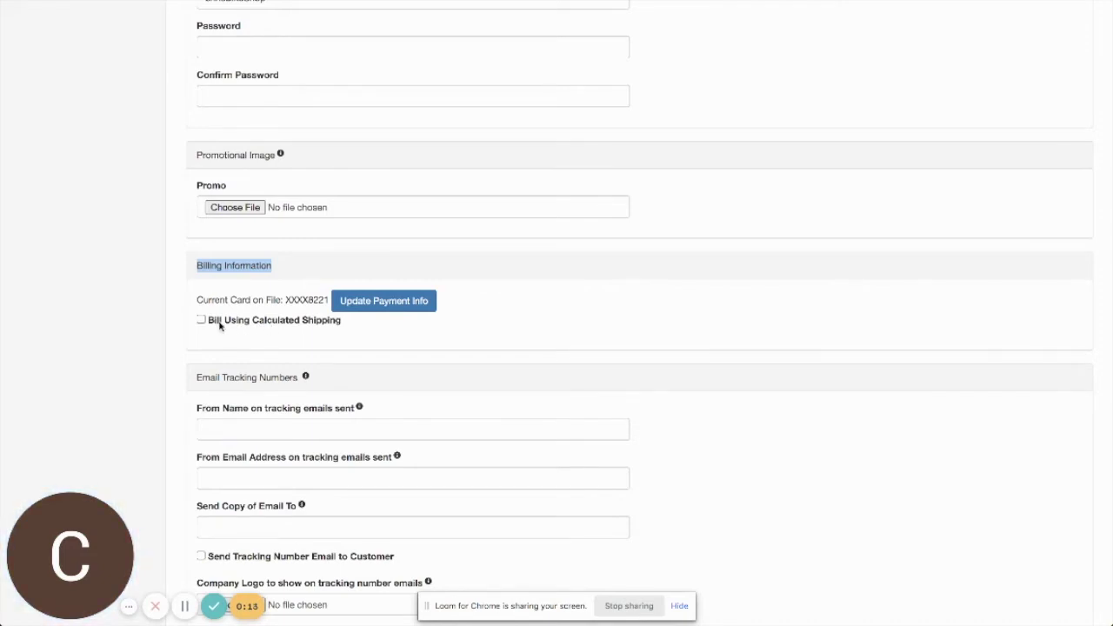
{"action": "scroll", "coordinate": [219, 325], "scroll_direction": "down", "scroll_amount": 2}
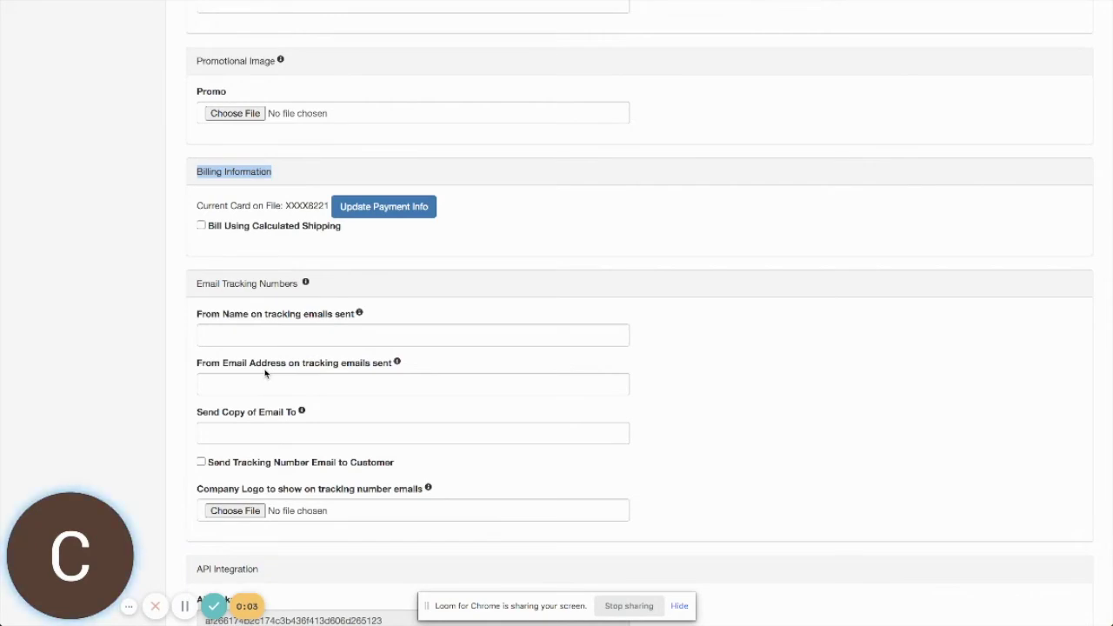
{"action": "scroll", "coordinate": [265, 373], "scroll_direction": "up", "scroll_amount": 4}
{"action": "scroll", "coordinate": [265, 373], "scroll_direction": "up", "scroll_amount": 4}
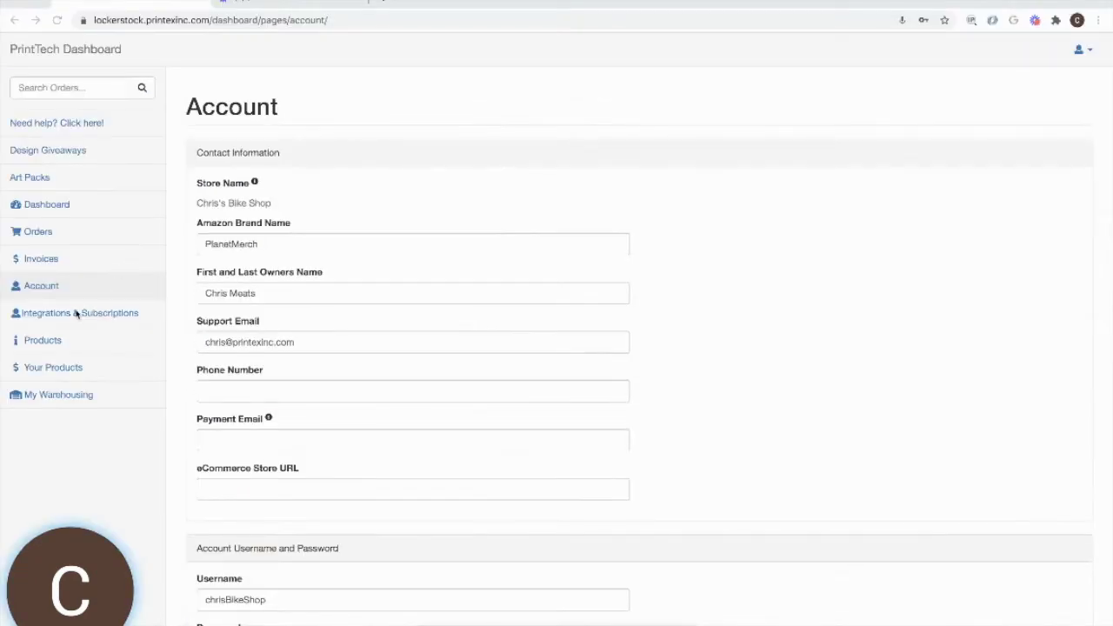
- View the Integrations & Subscriptions page and examine the base and shipping prices in the product catalog
{"action": "left_click", "coordinate": [69, 313]}
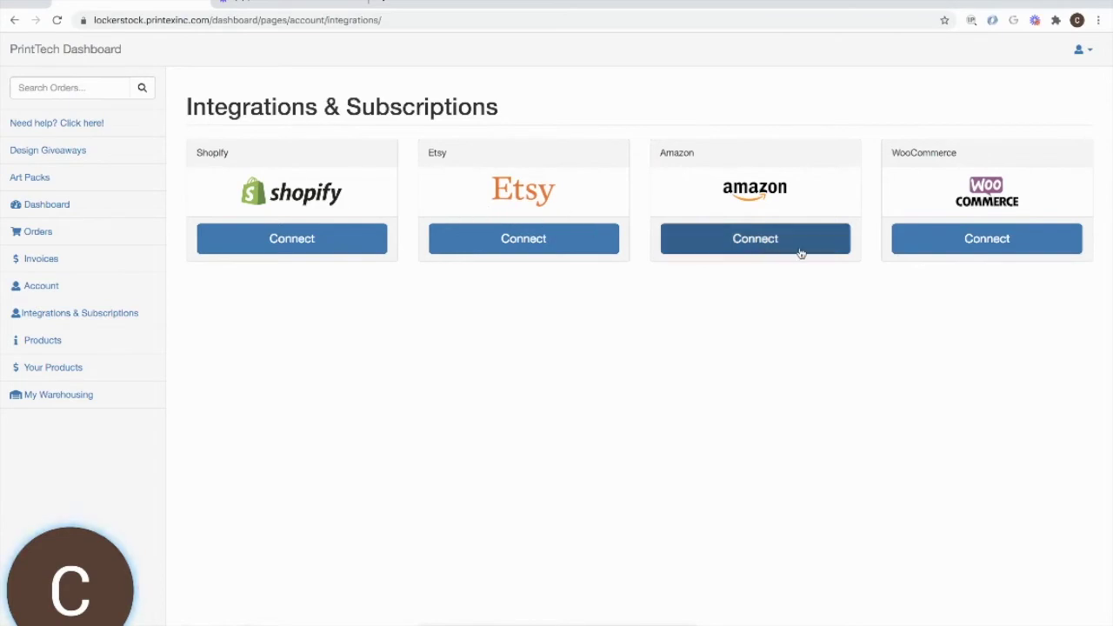
{"action": "left_click", "coordinate": [91, 345]}
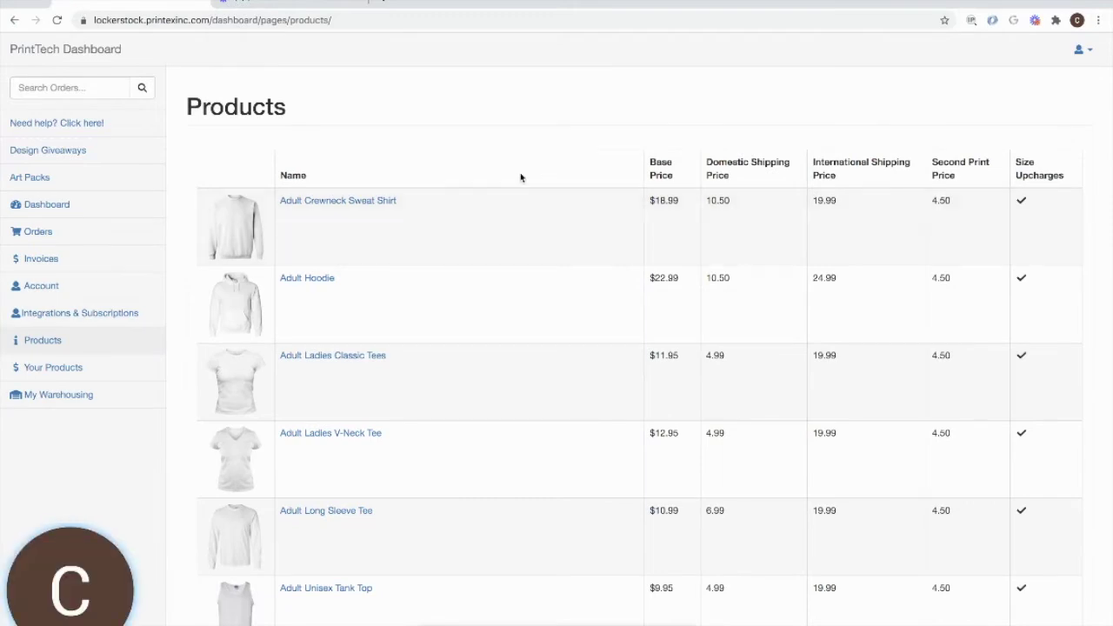
{"action": "scroll", "coordinate": [521, 177], "scroll_direction": "down", "scroll_amount": 5}
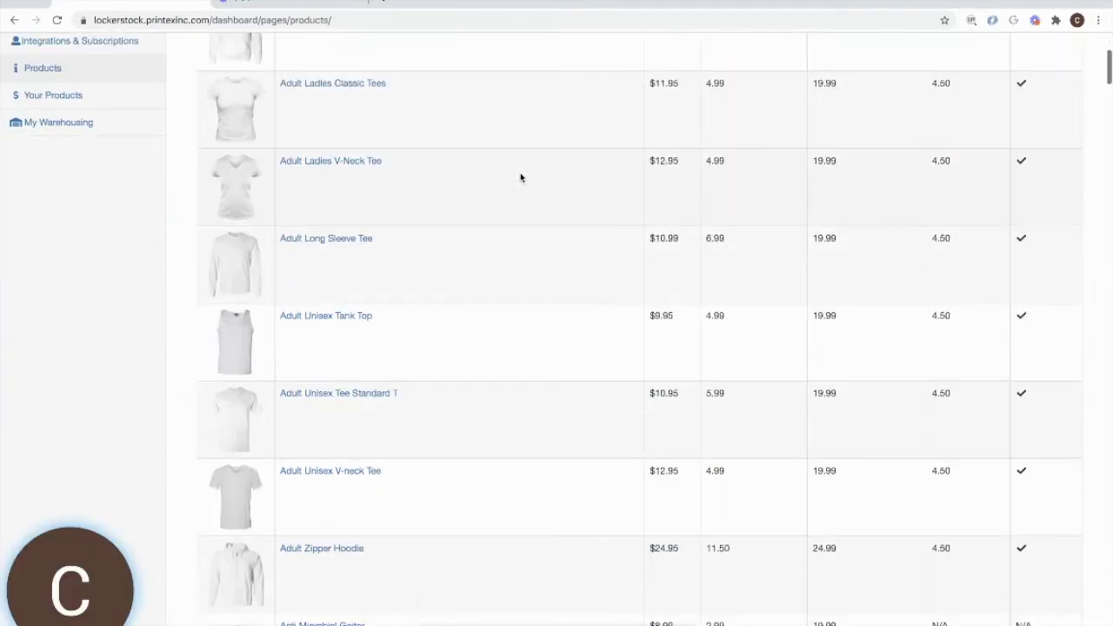
{"action": "scroll", "coordinate": [521, 178], "scroll_direction": "up", "scroll_amount": 3}
{"action": "scroll", "coordinate": [520, 177], "scroll_direction": "up", "scroll_amount": 1}
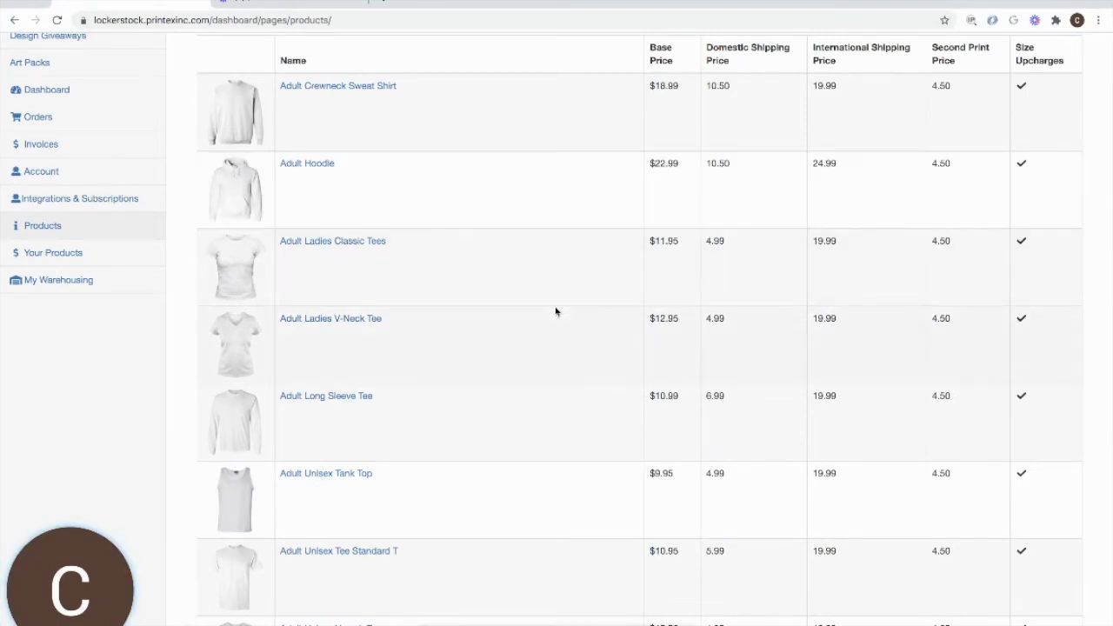
{"action": "scroll", "coordinate": [556, 311], "scroll_direction": "down", "scroll_amount": 3}
{"action": "scroll", "coordinate": [557, 312], "scroll_direction": "down", "scroll_amount": 2}
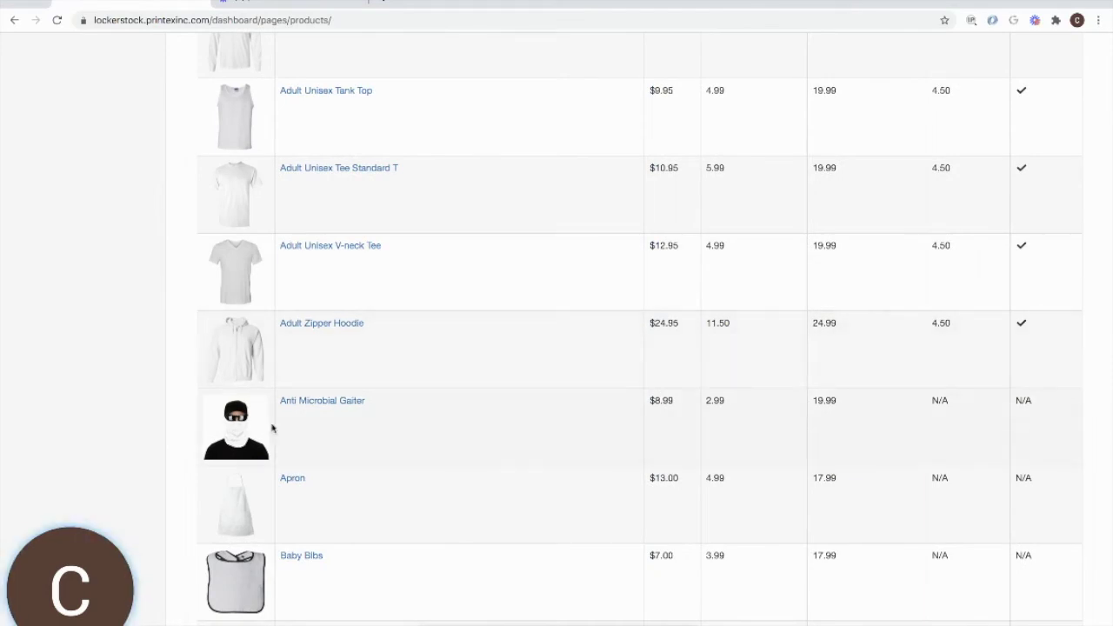
{"action": "scroll", "coordinate": [728, 427], "scroll_direction": "up", "scroll_amount": 3}
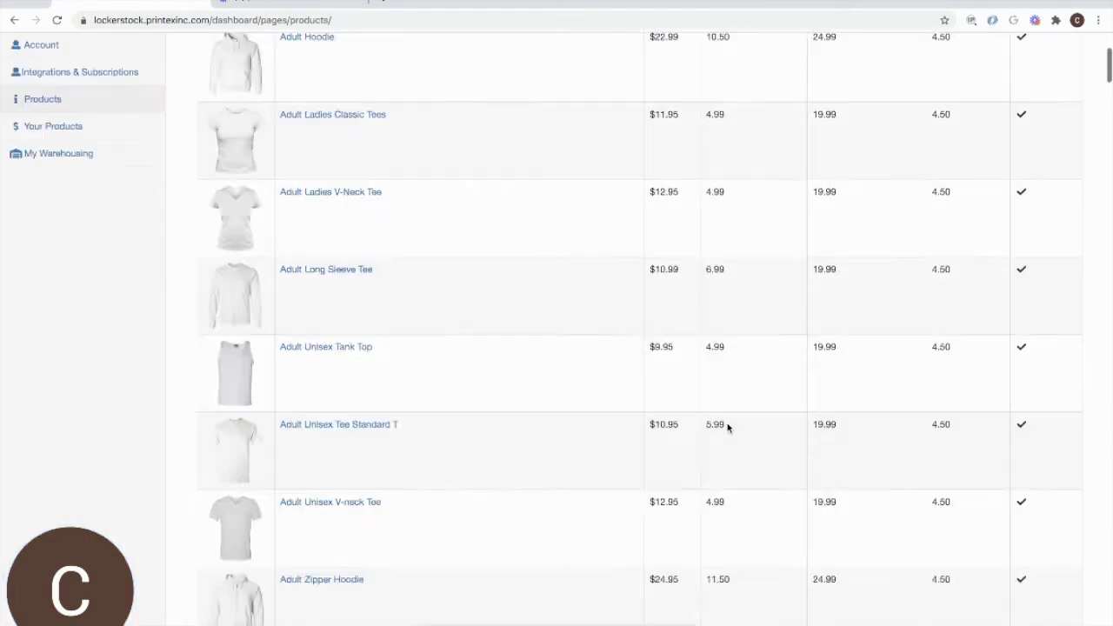
{"action": "scroll", "coordinate": [727, 427], "scroll_direction": "up", "scroll_amount": 3}
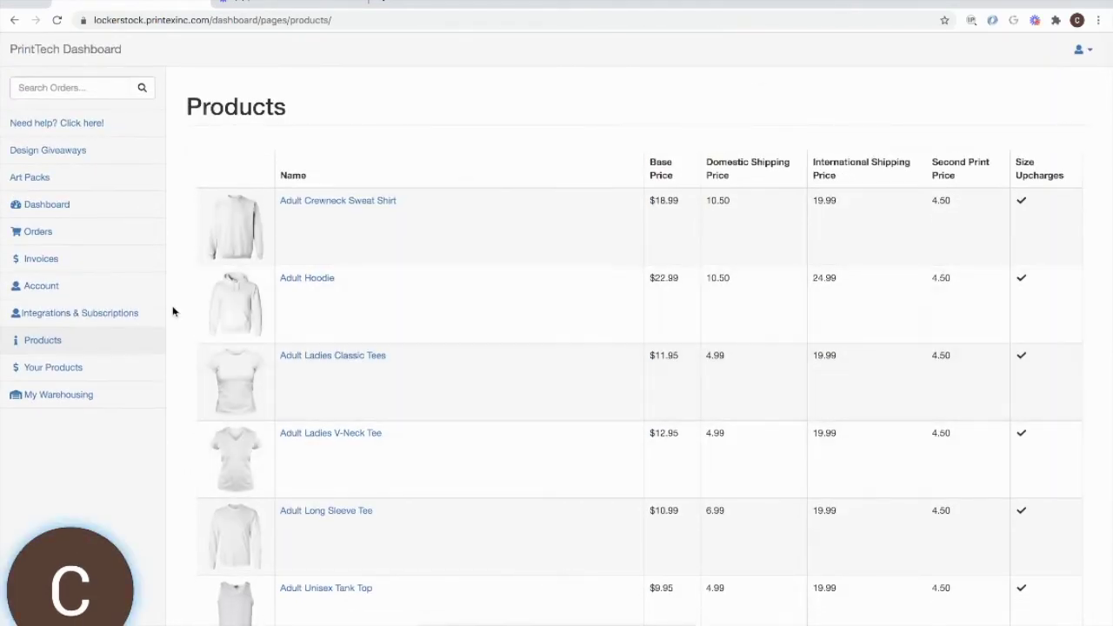
- Start a new product for sale from the Adult Unisex Tee Standard T with the black, navy and dark purple colors
{"action": "left_click", "coordinate": [74, 405]}
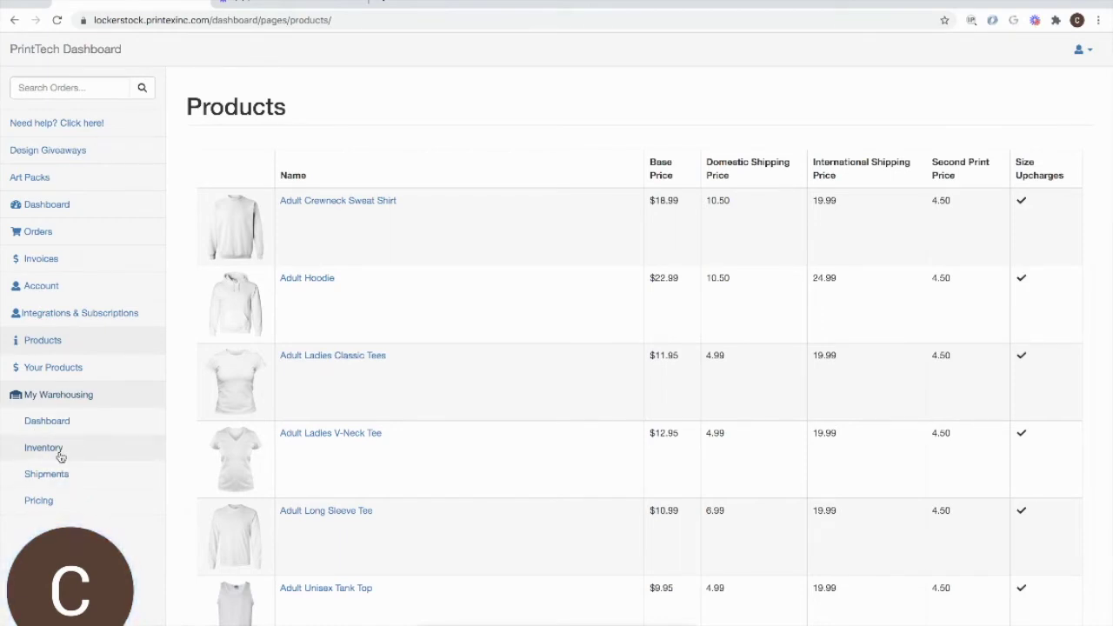
{"action": "left_click", "coordinate": [42, 370]}
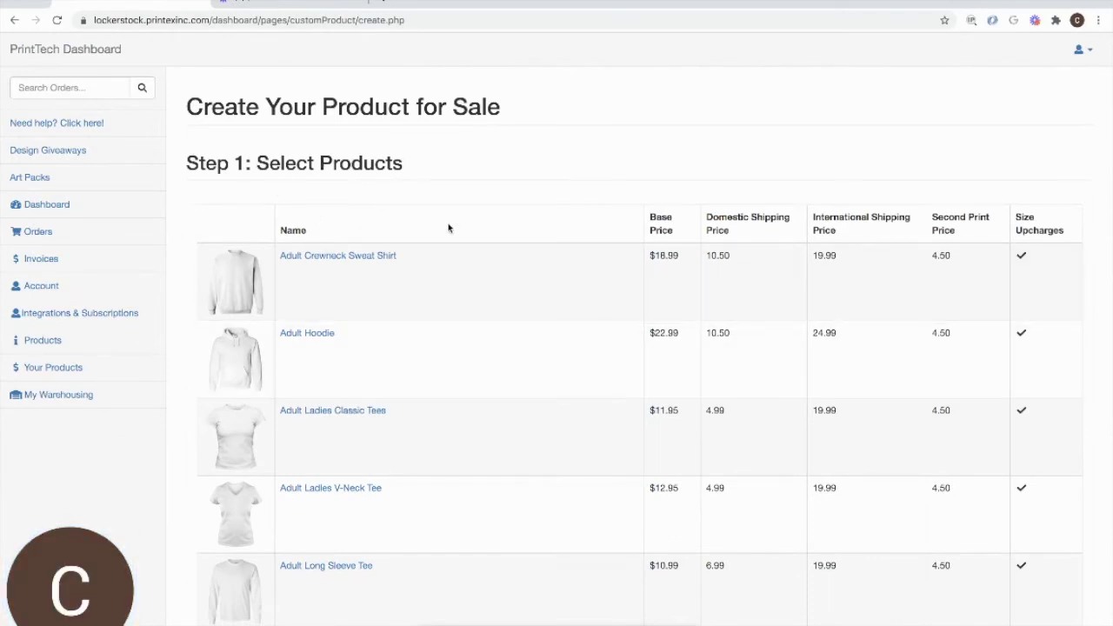
{"action": "scroll", "coordinate": [448, 227], "scroll_direction": "down", "scroll_amount": 5}
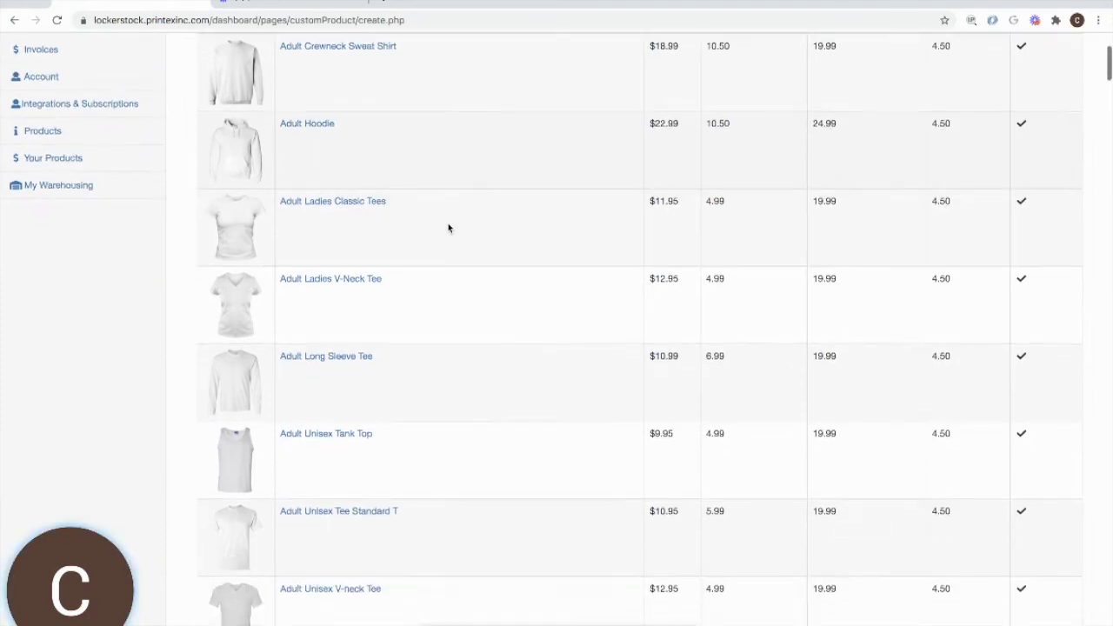
{"action": "scroll", "coordinate": [448, 228], "scroll_direction": "down", "scroll_amount": 2}
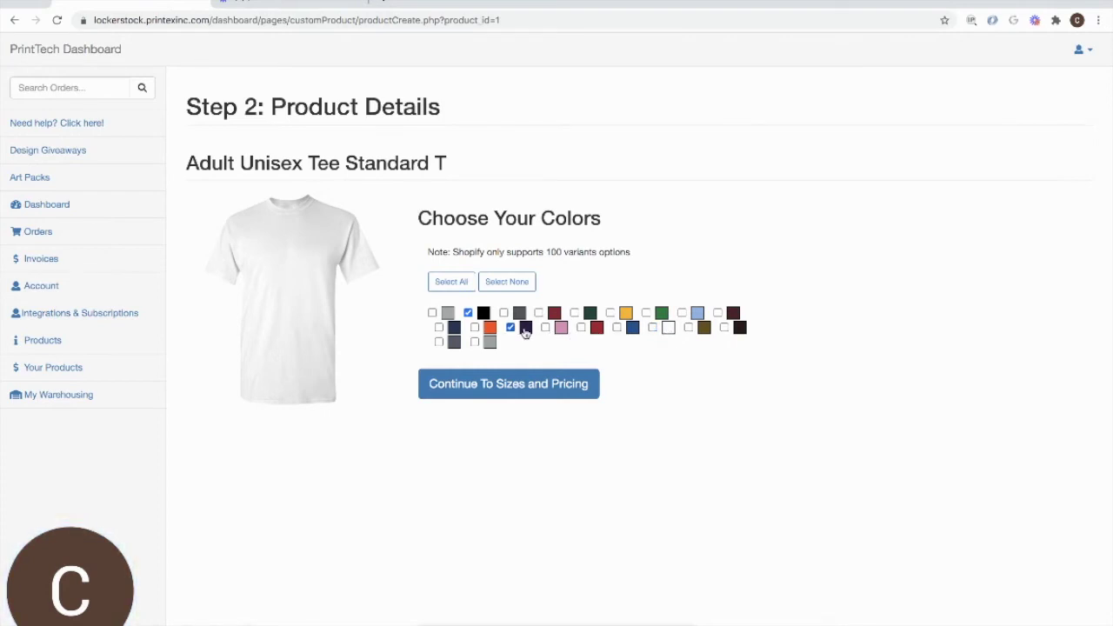
{"action": "left_click", "coordinate": [439, 327]}
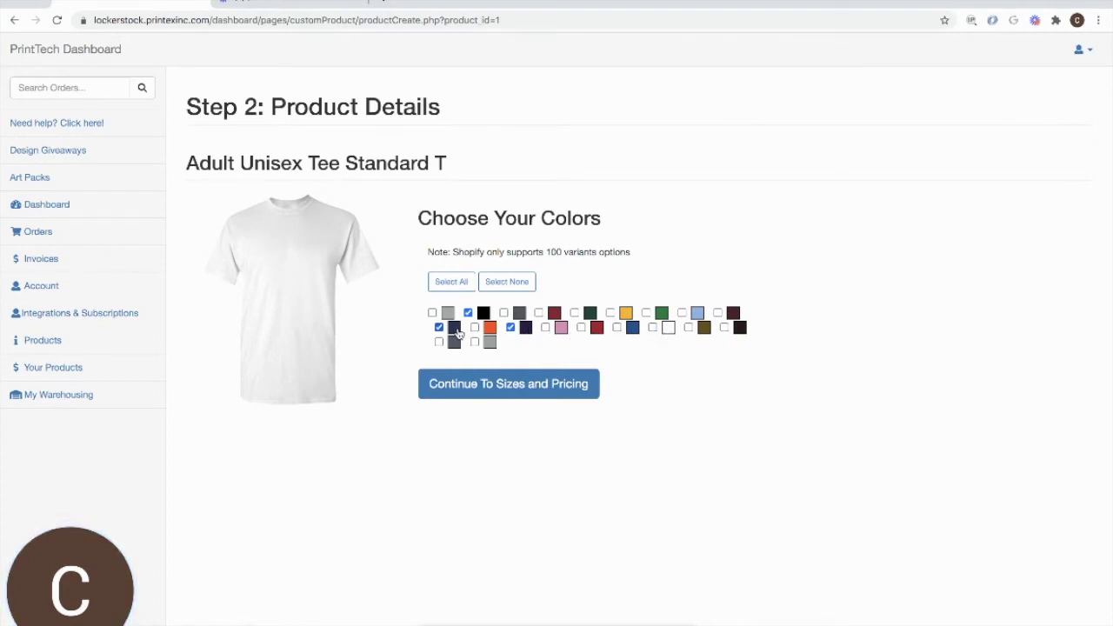
{"action": "left_click", "coordinate": [477, 388]}
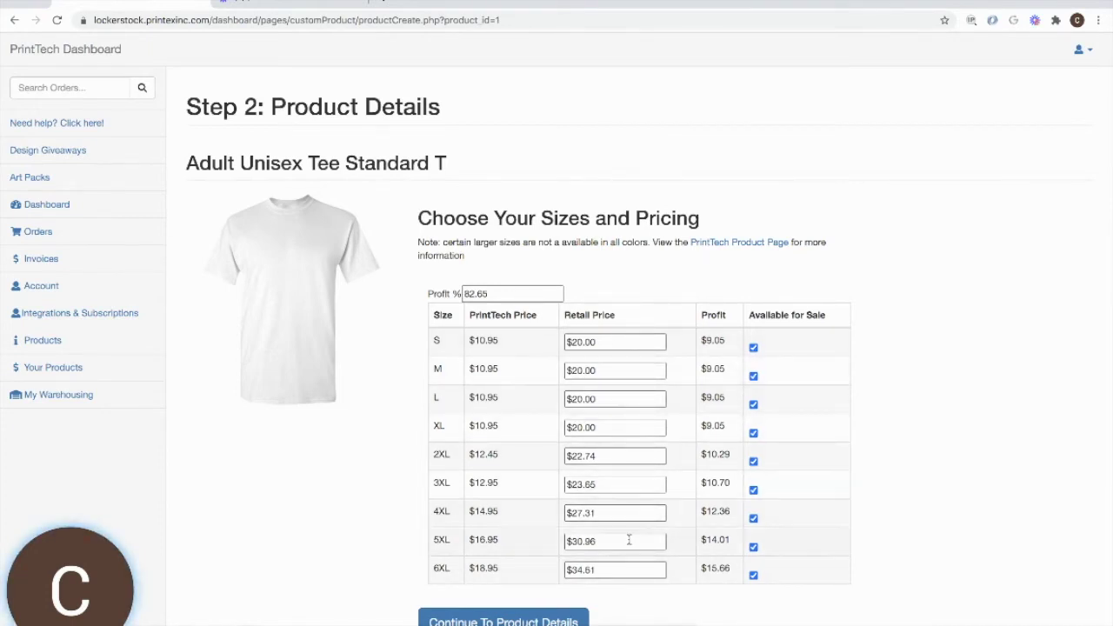
- Set the profit to 100% for all shirt sizes and continue to the product details
{"action": "left_click", "coordinate": [491, 293]}
{"action": "double_click", "coordinate": [491, 293]}
{"action": "type", "text": "100"}
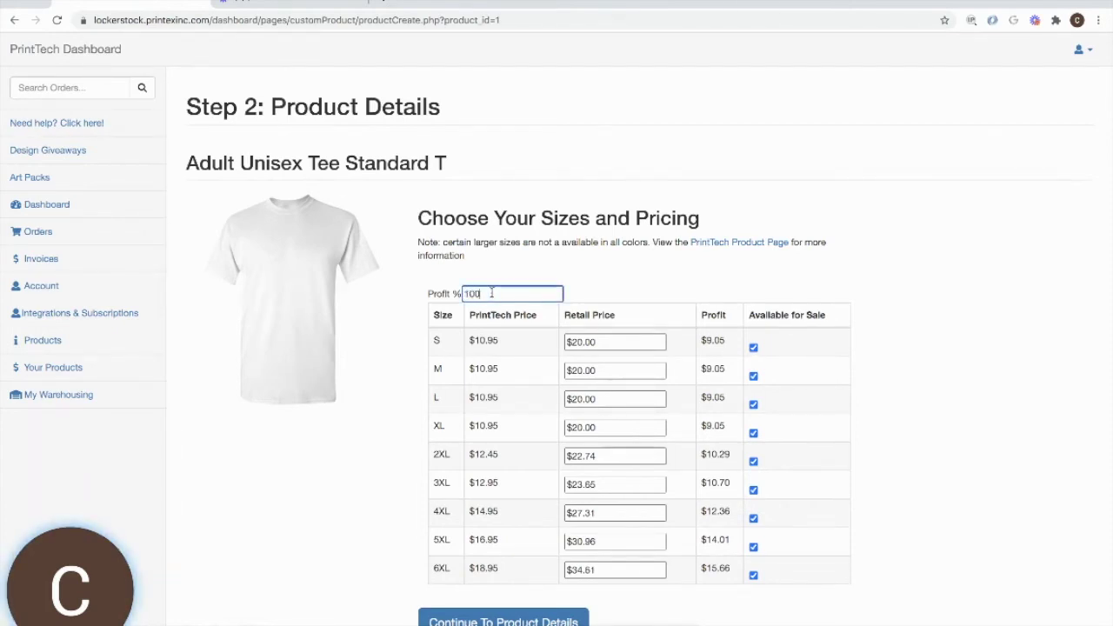
{"action": "key", "text": "Tab"}
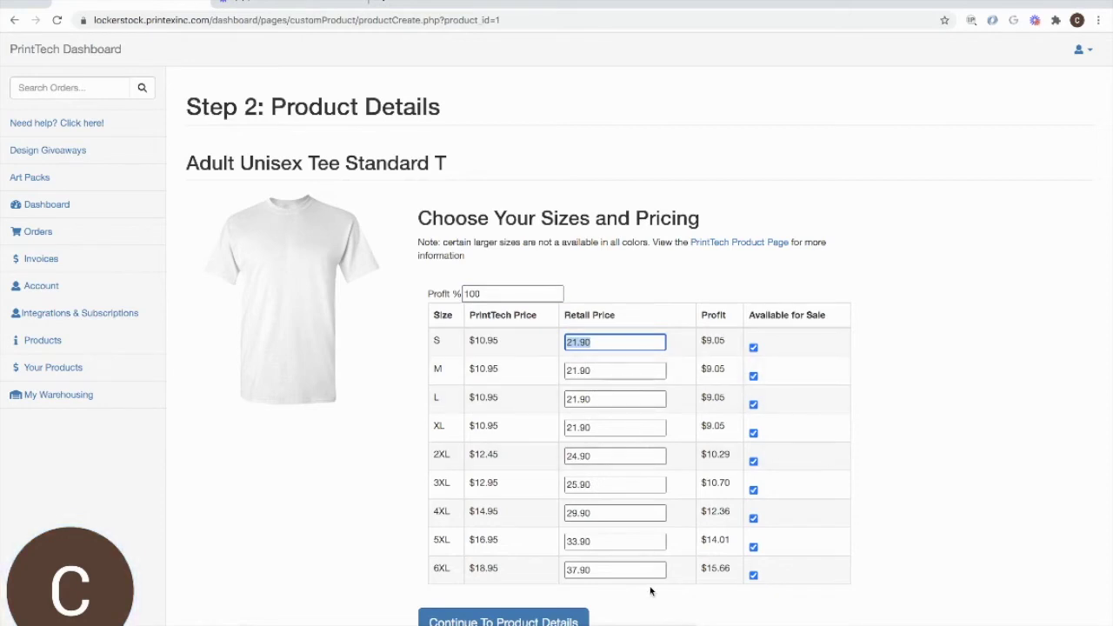
{"action": "scroll", "coordinate": [649, 591], "scroll_direction": "down", "scroll_amount": 1}
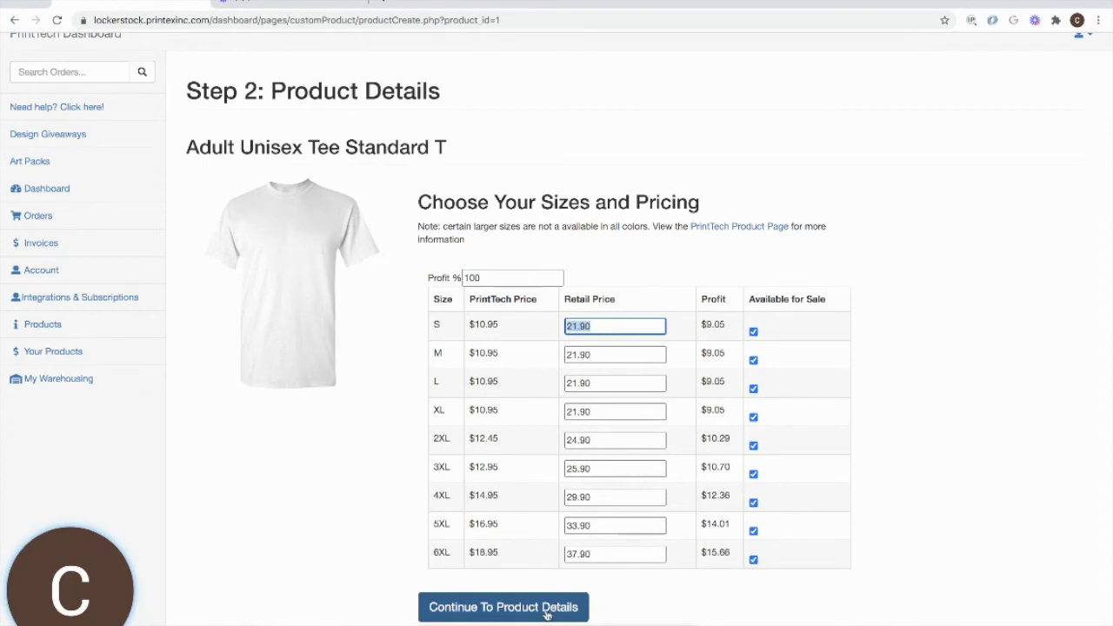
{"action": "left_click", "coordinate": [506, 606]}
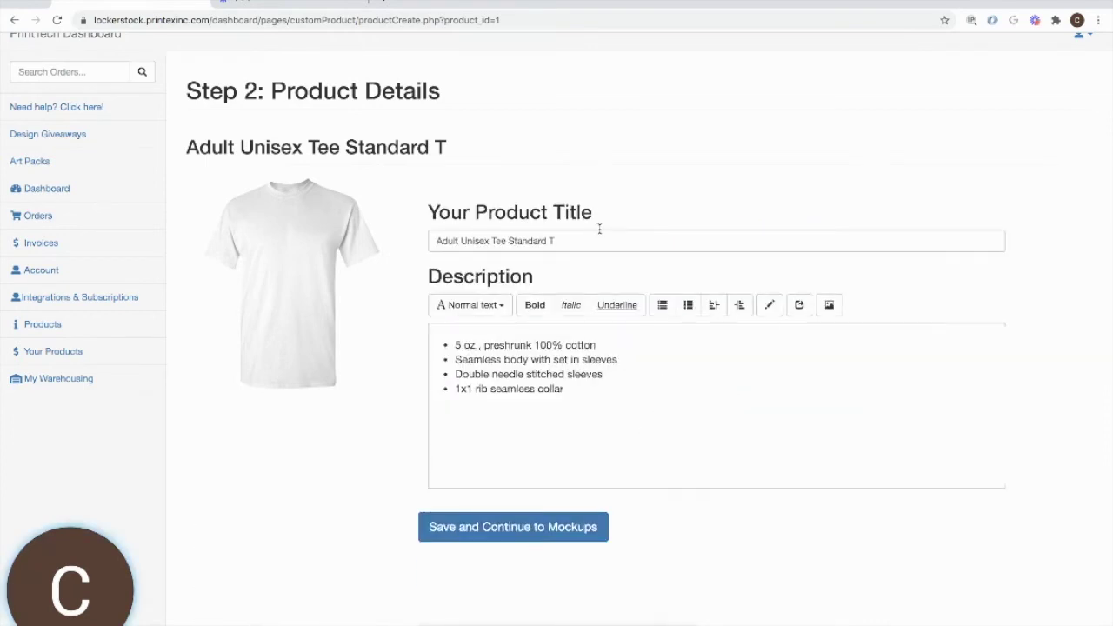
- Keep the default product title and description, and save the product to continue to its mockups
{"action": "left_click", "coordinate": [591, 240]}
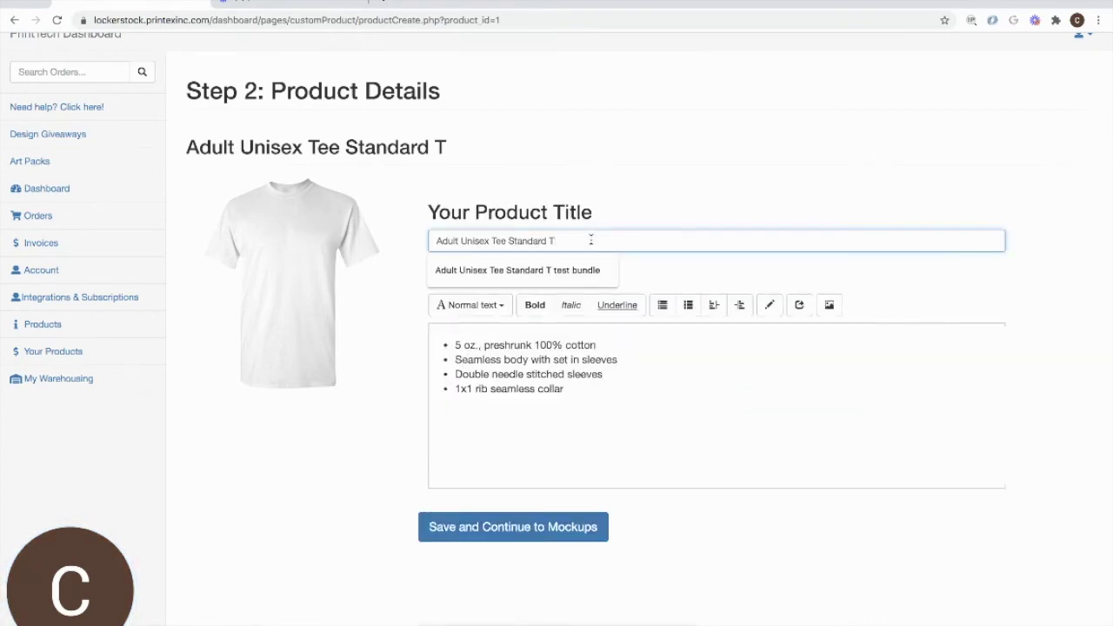
{"action": "left_click", "coordinate": [681, 376]}
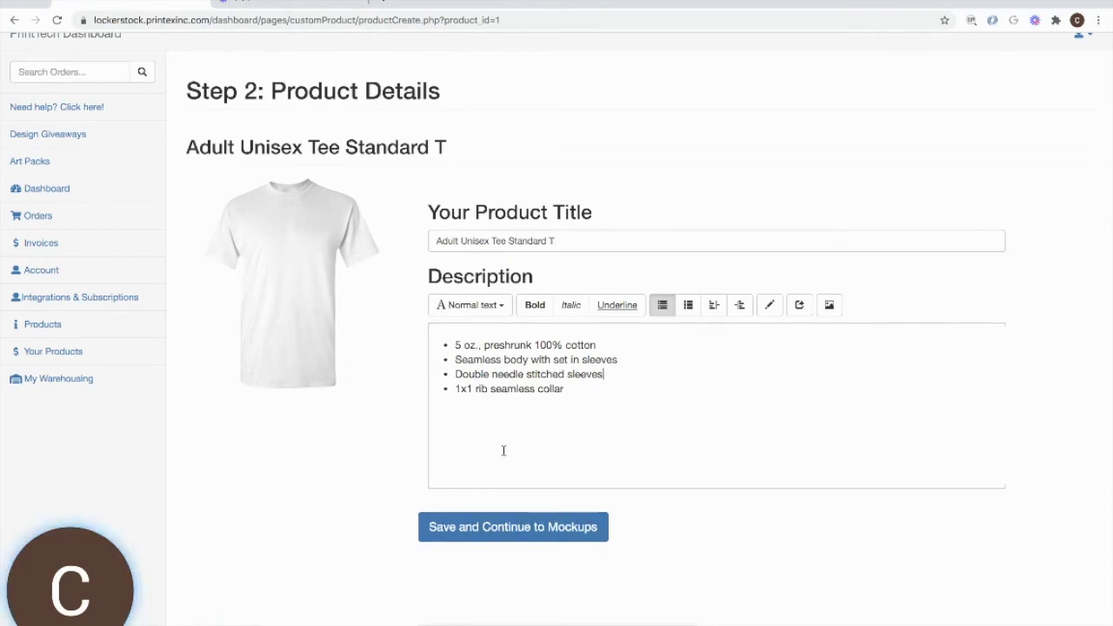
{"action": "left_click", "coordinate": [462, 527]}
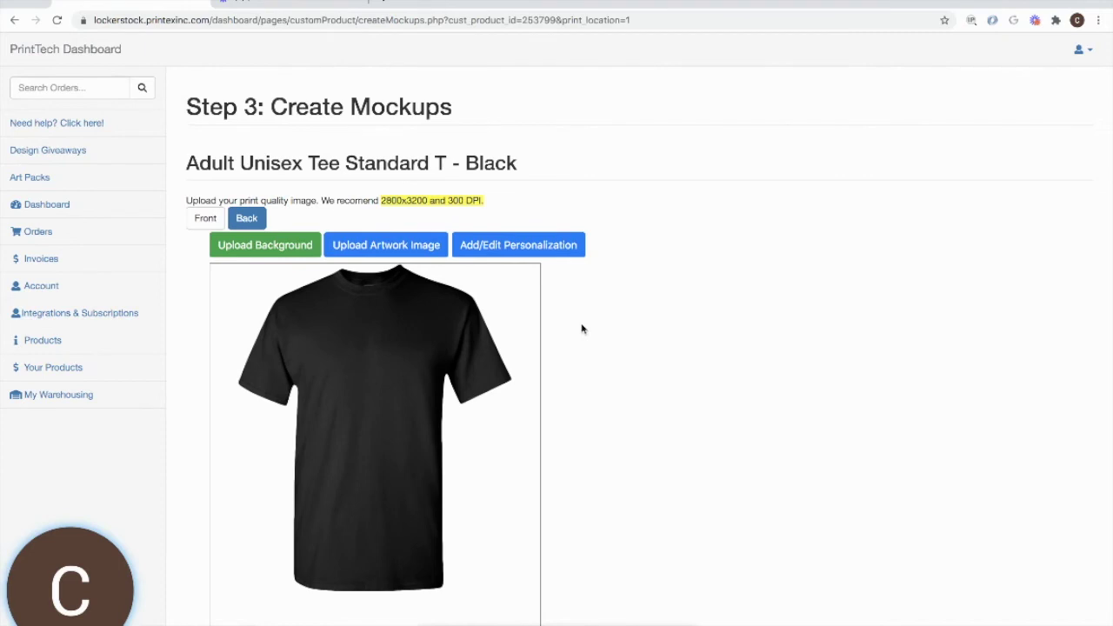
- Upload aa3594c4-3e3a-4f07-995c-55c36460b367.png from the Downloads folder as the artwork for the front of the black shirt
{"action": "scroll", "coordinate": [581, 326], "scroll_direction": "down", "scroll_amount": 1}
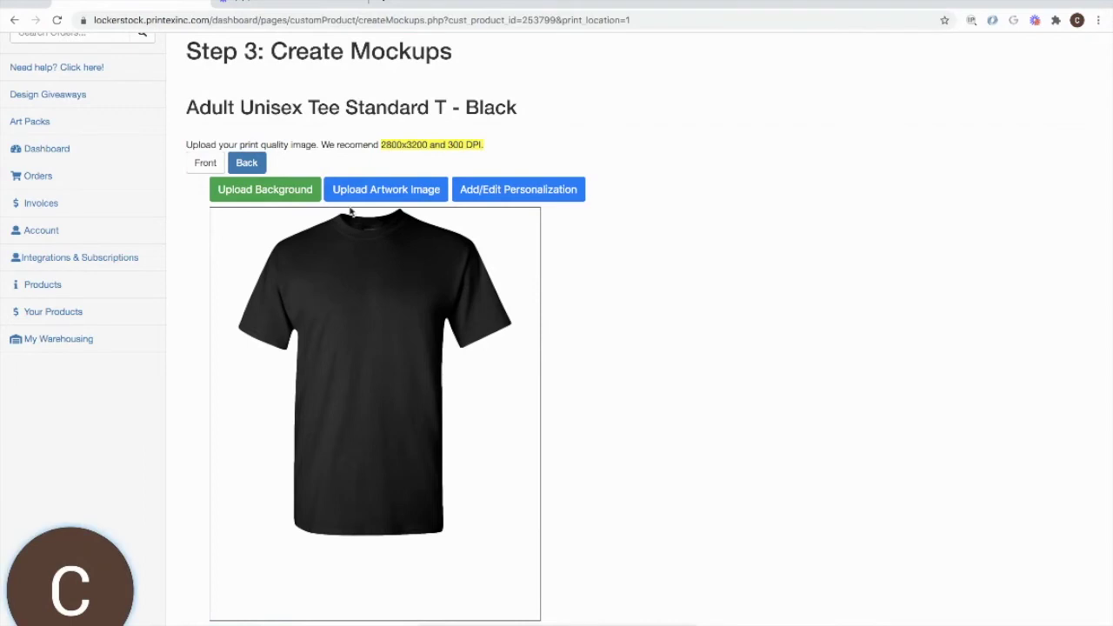
{"action": "left_click", "coordinate": [404, 195]}
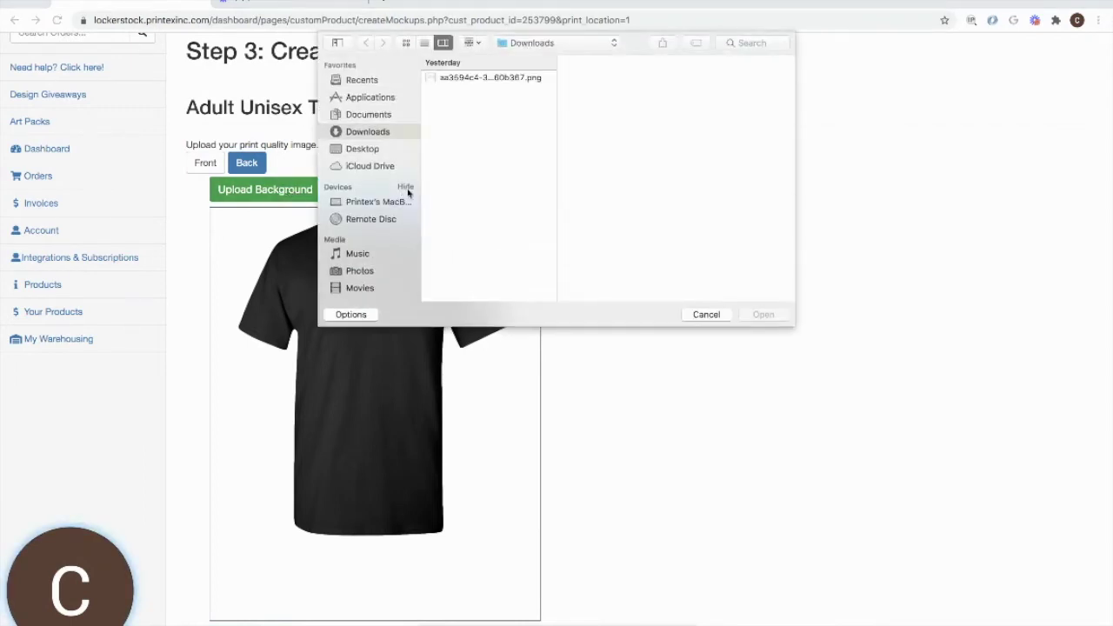
{"action": "left_click", "coordinate": [500, 79]}
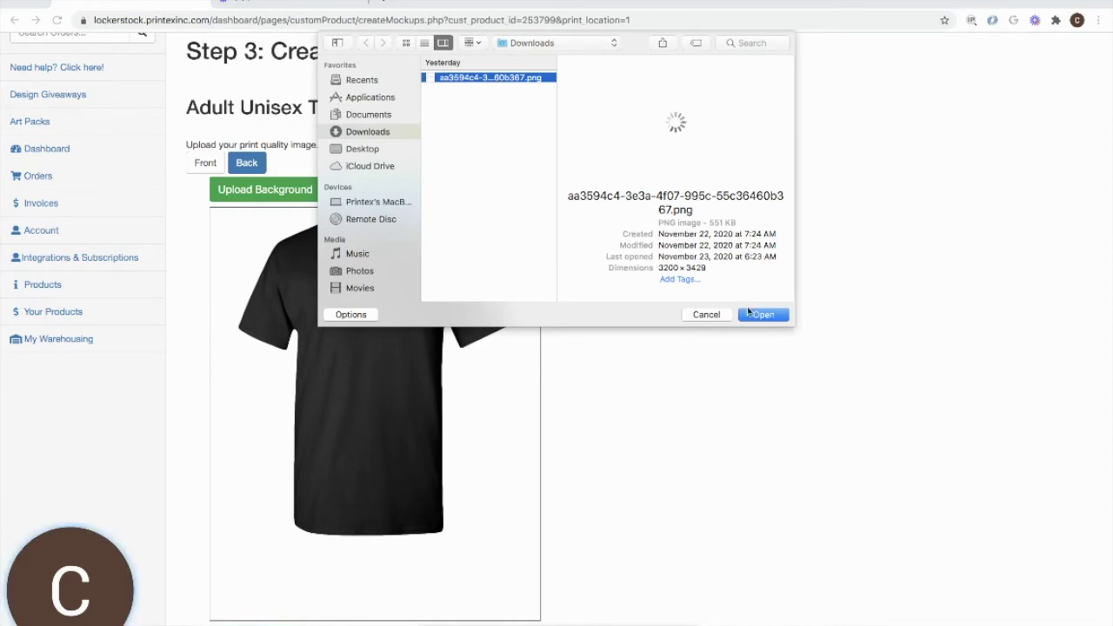
{"action": "left_click", "coordinate": [747, 314]}
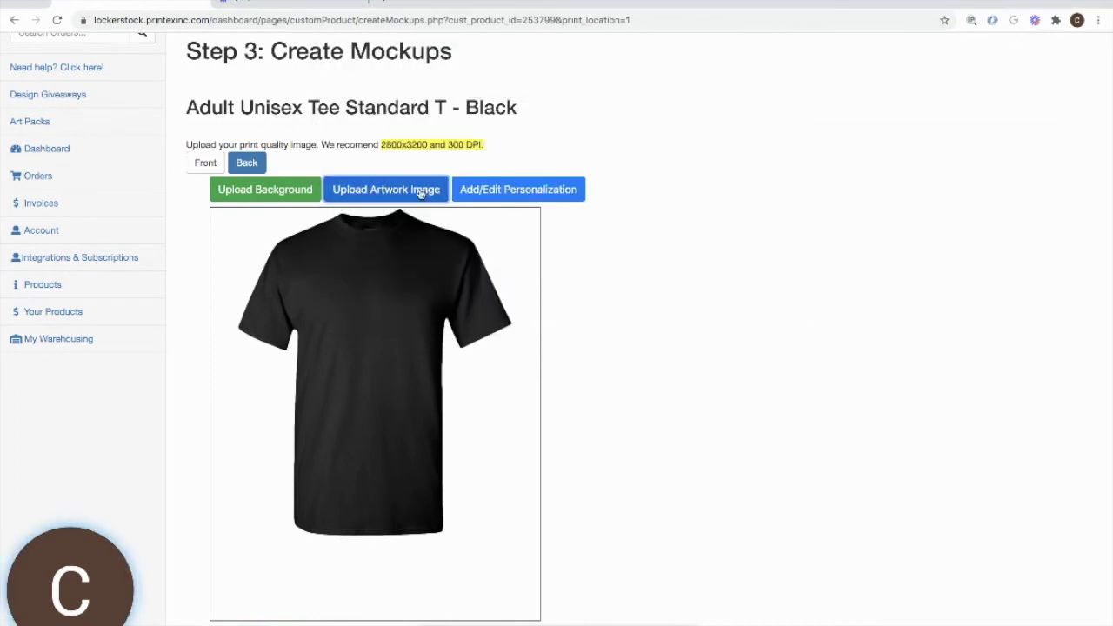
- Move the Merry Christmas artwork to the middle of the shirt's chest and enlarge it slightly to nearly the body's width
{"action": "left_click_drag", "start_coordinate": [271, 266], "coordinate": [340, 303]}
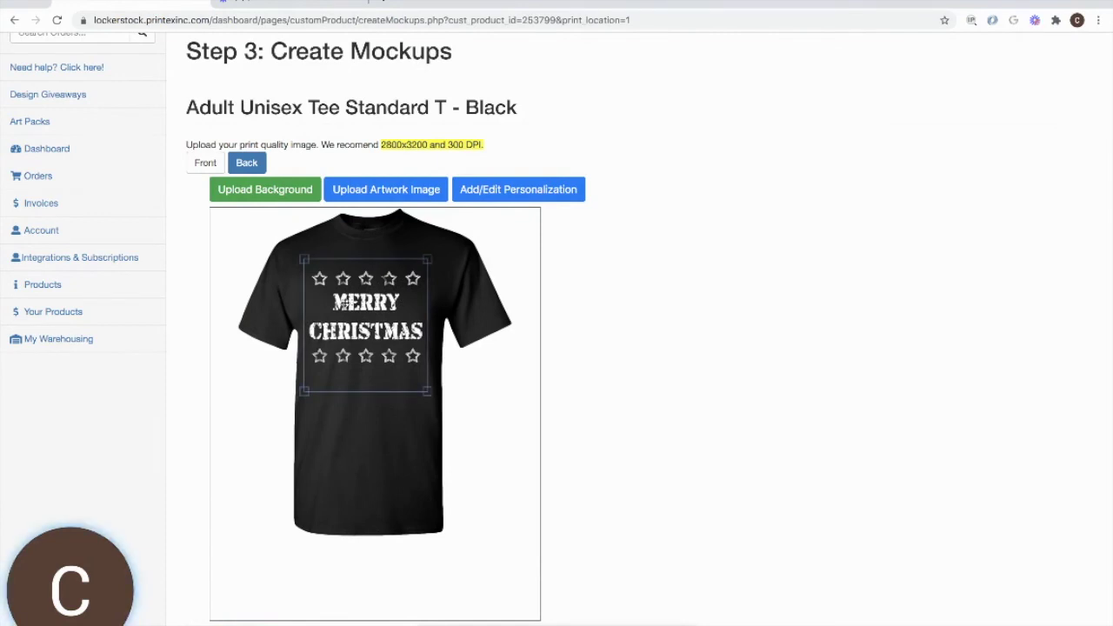
{"action": "left_click_drag", "start_coordinate": [428, 393], "coordinate": [437, 402]}
{"action": "left_click_drag", "start_coordinate": [411, 364], "coordinate": [410, 366]}
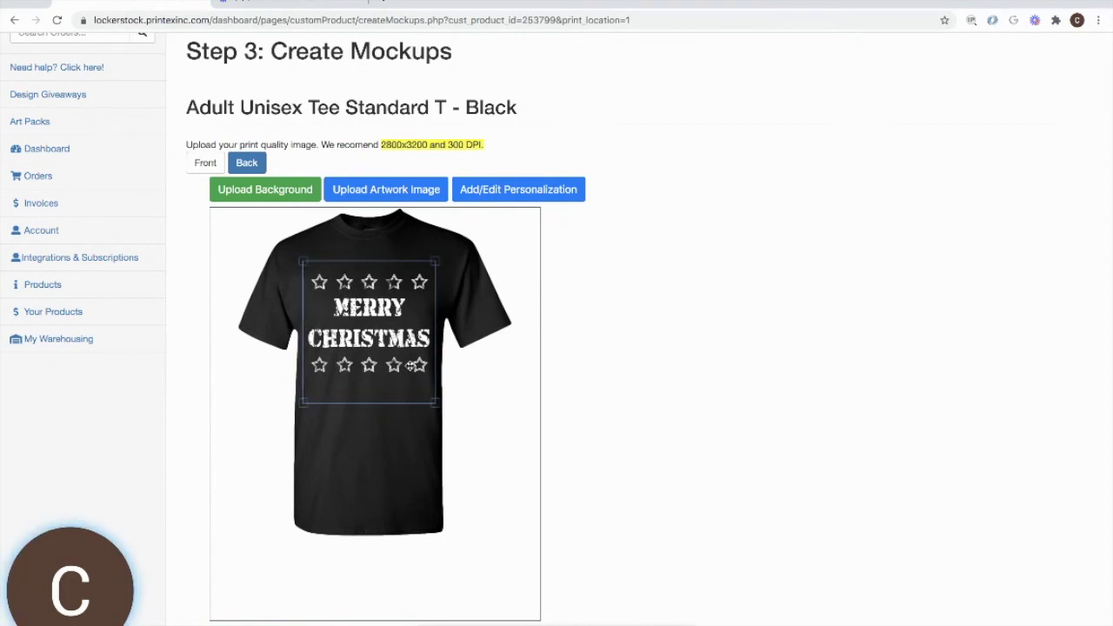
- View the personalization text options for font, color and alignment, and close them without adding any text
{"action": "left_click", "coordinate": [535, 191]}
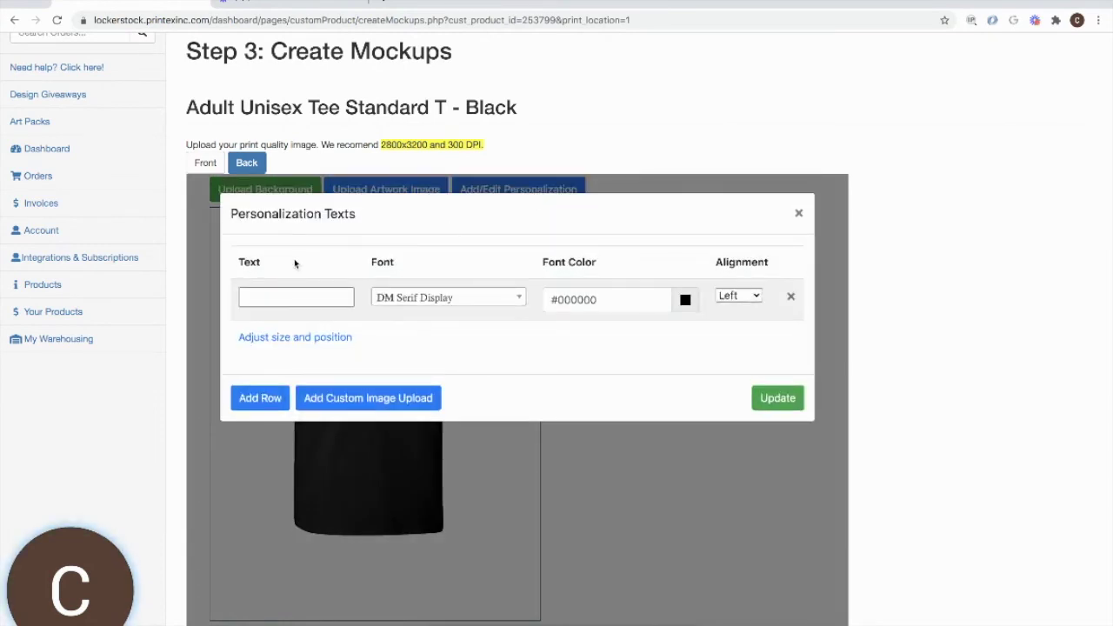
{"action": "left_click", "coordinate": [311, 300]}
{"action": "left_click", "coordinate": [259, 300]}
{"action": "left_click", "coordinate": [799, 213]}
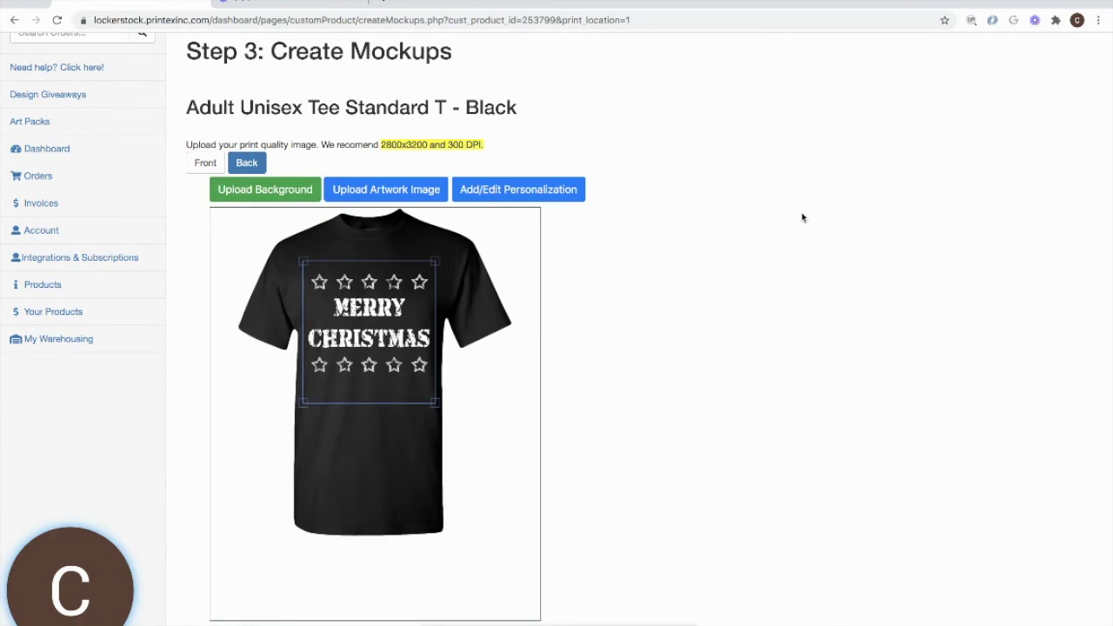
- Save and finish the shirt mockup, and review the product's details page down to its sizes and colors
{"action": "scroll", "coordinate": [533, 292], "scroll_direction": "down", "scroll_amount": 1}
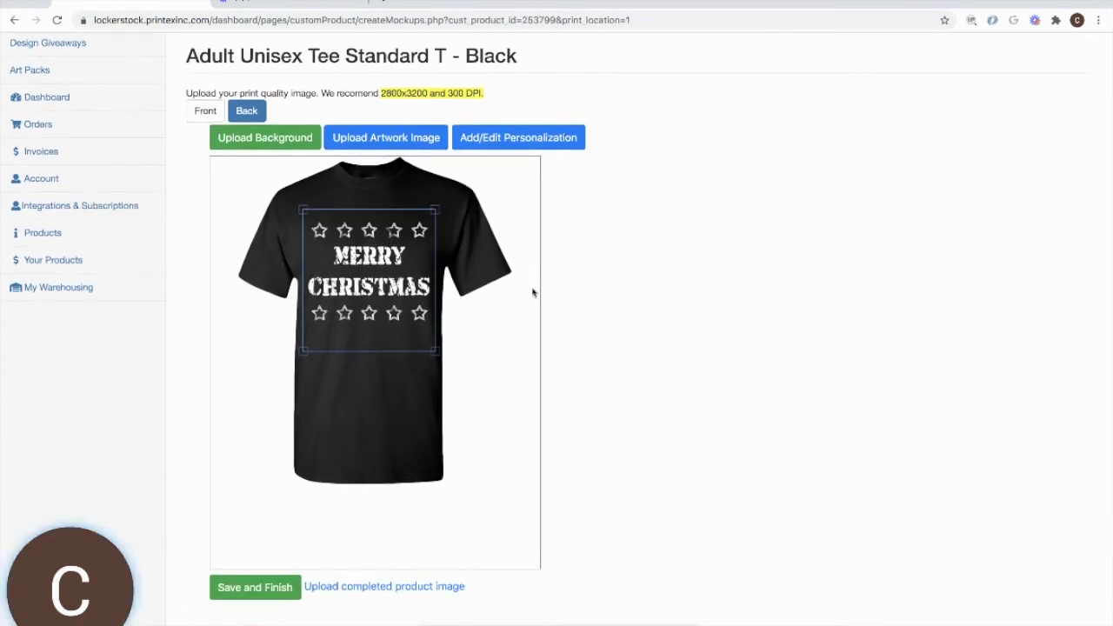
{"action": "left_click", "coordinate": [248, 591]}
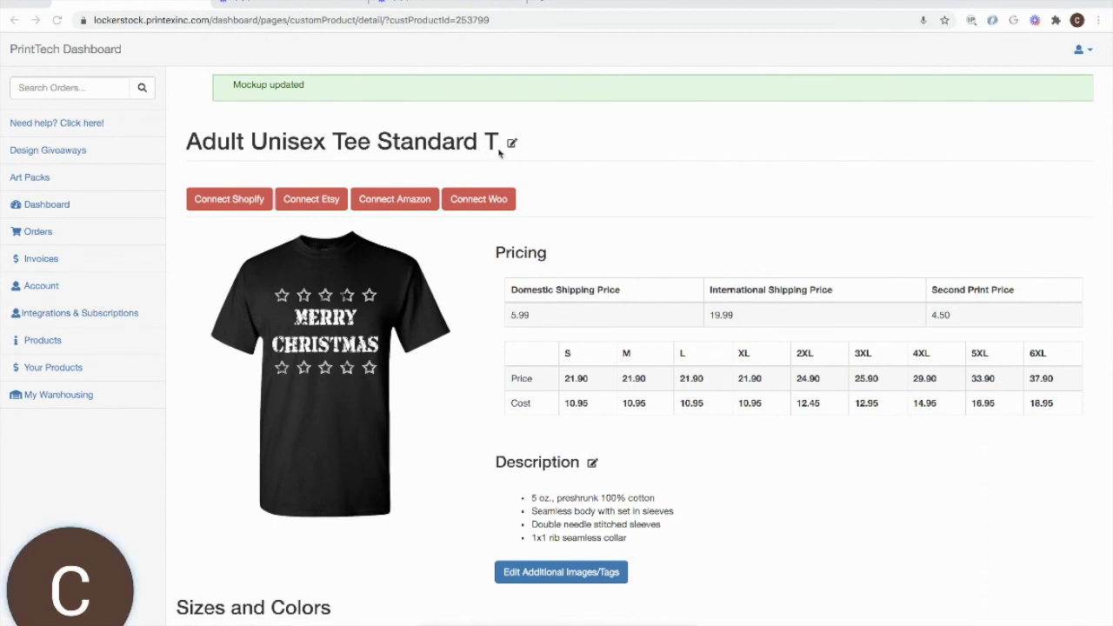
{"action": "scroll", "coordinate": [588, 459], "scroll_direction": "down", "scroll_amount": 2}
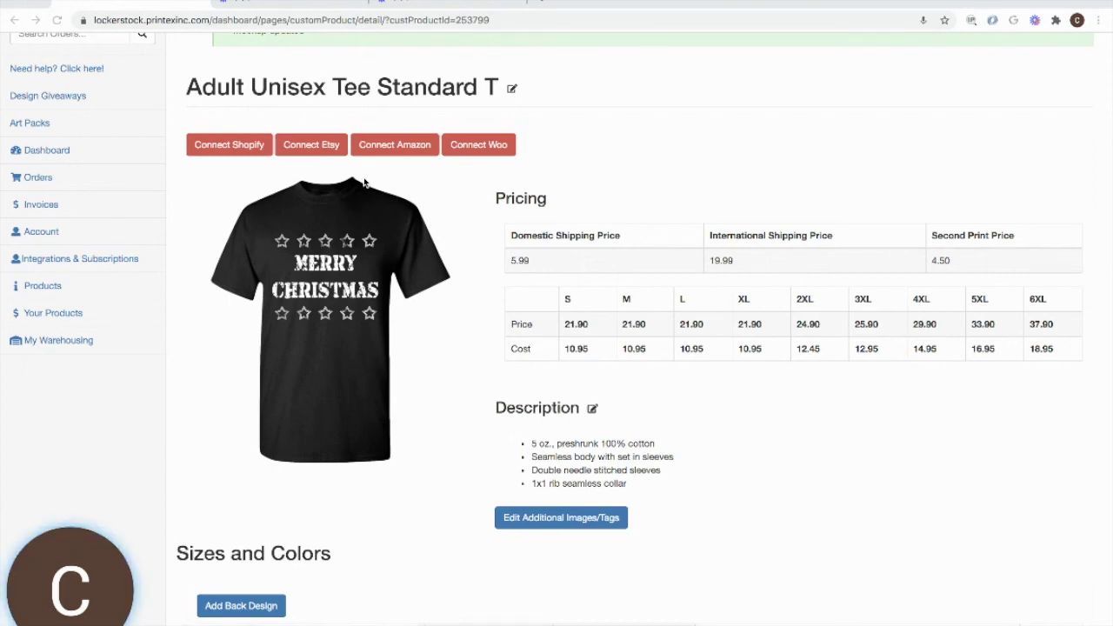
{"action": "scroll", "coordinate": [363, 182], "scroll_direction": "down", "scroll_amount": 5}
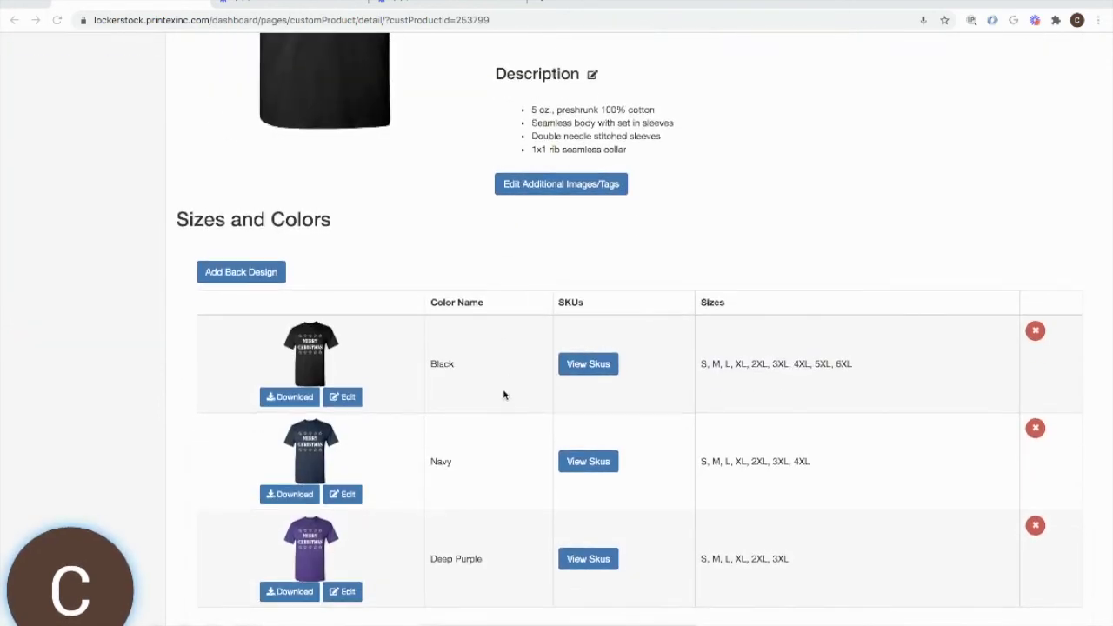